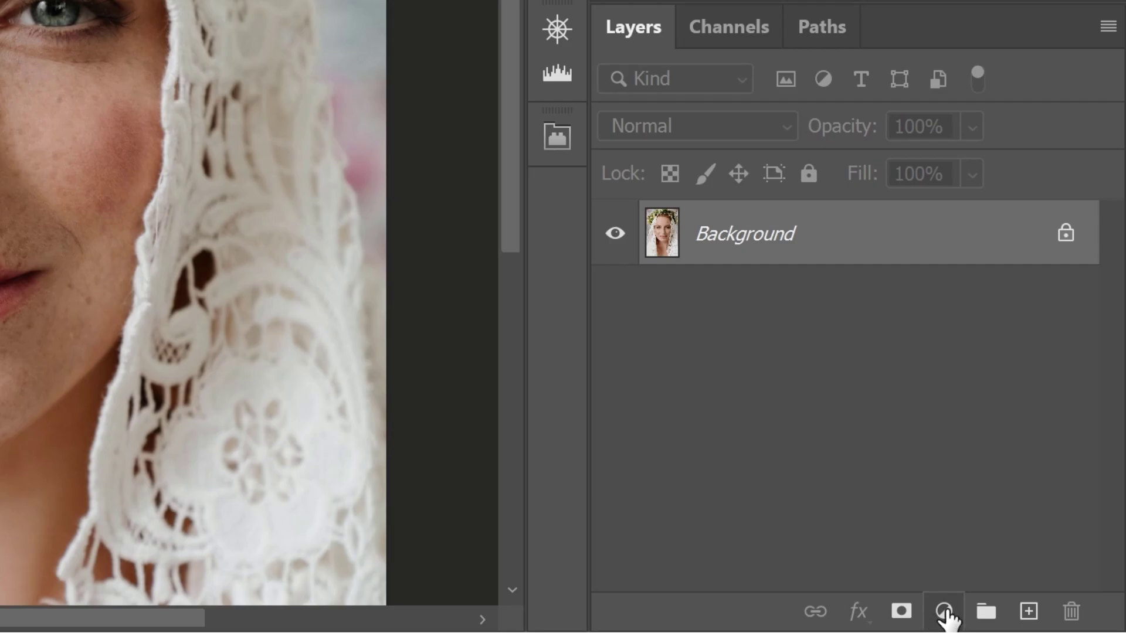
Step: Add a Black & White 1 adjustment layer with default sliders and blend it in Luminosity mode
click(944, 613)
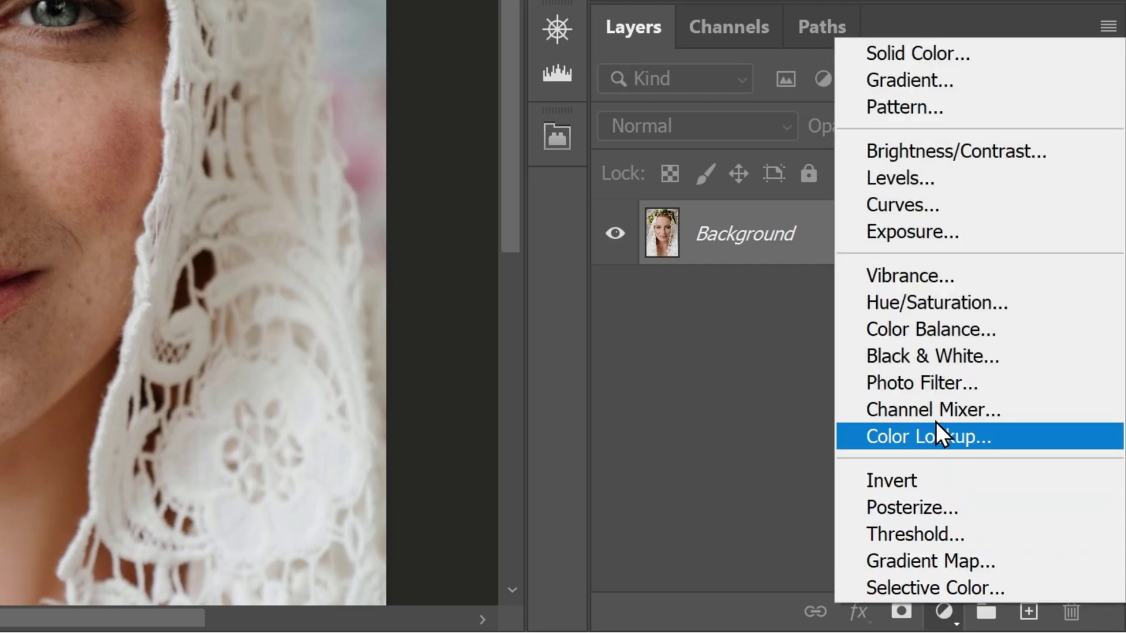
click(1001, 359)
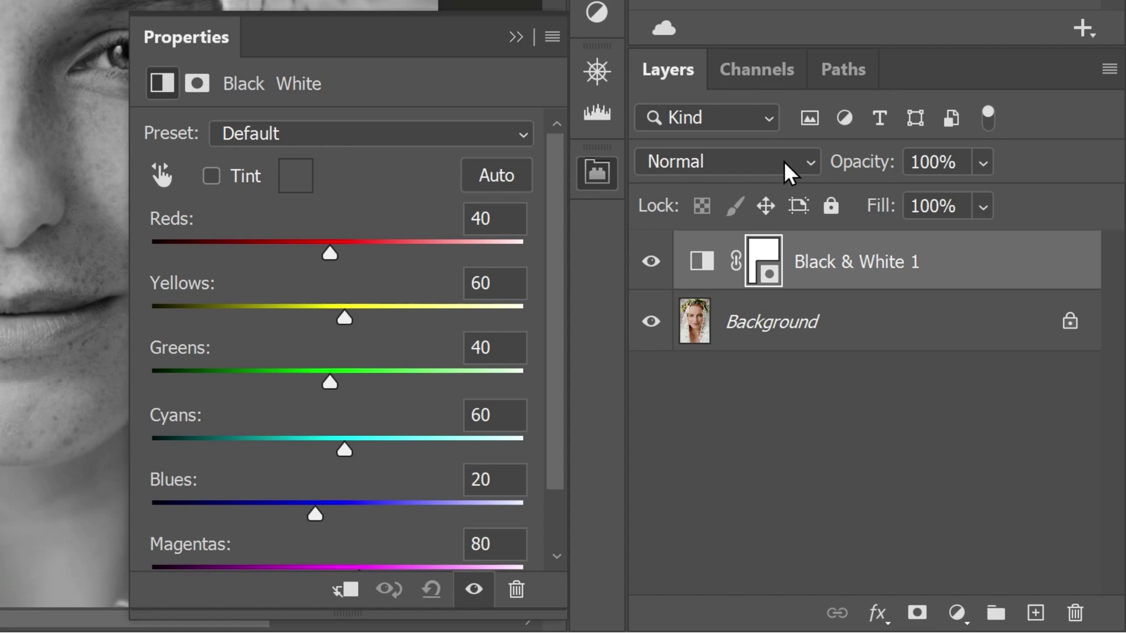
click(808, 163)
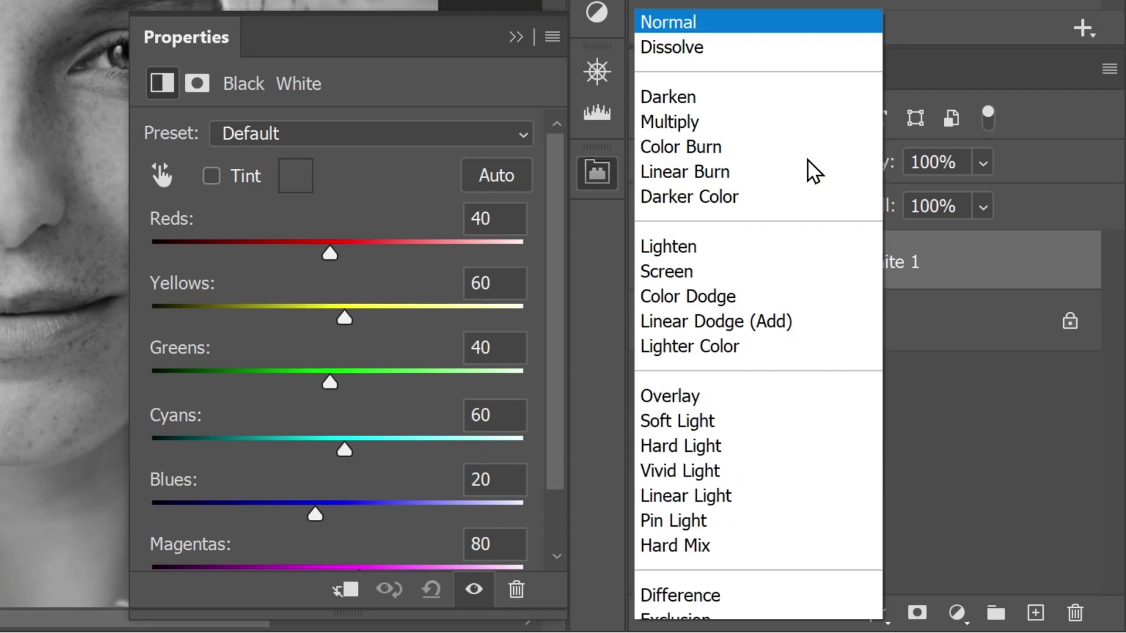
scroll(812, 171, down, 3)
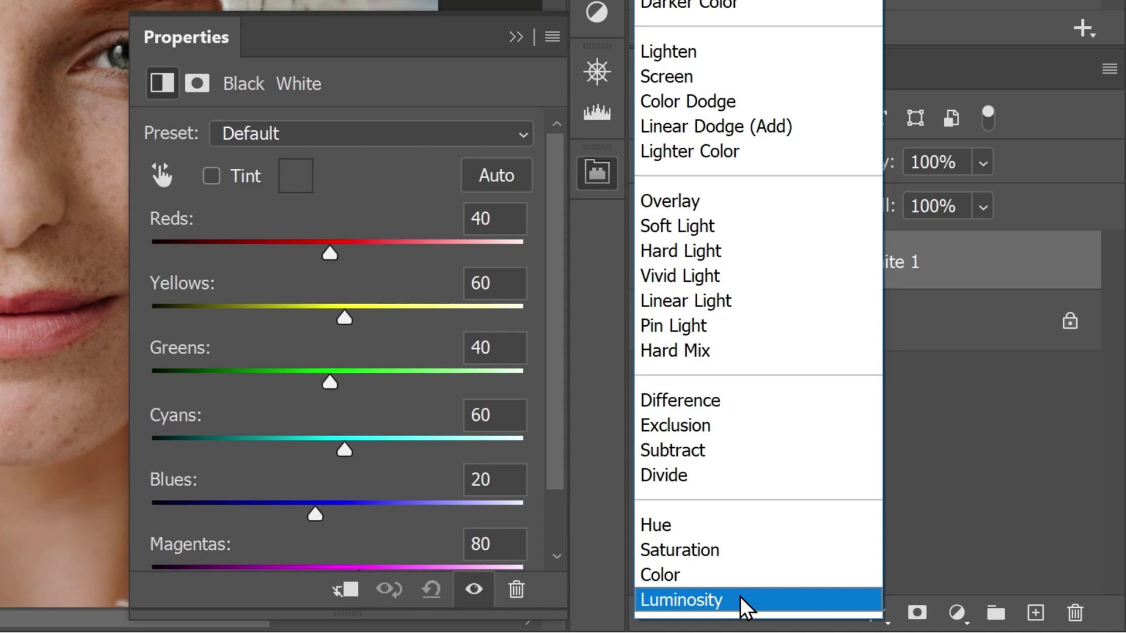
click(742, 599)
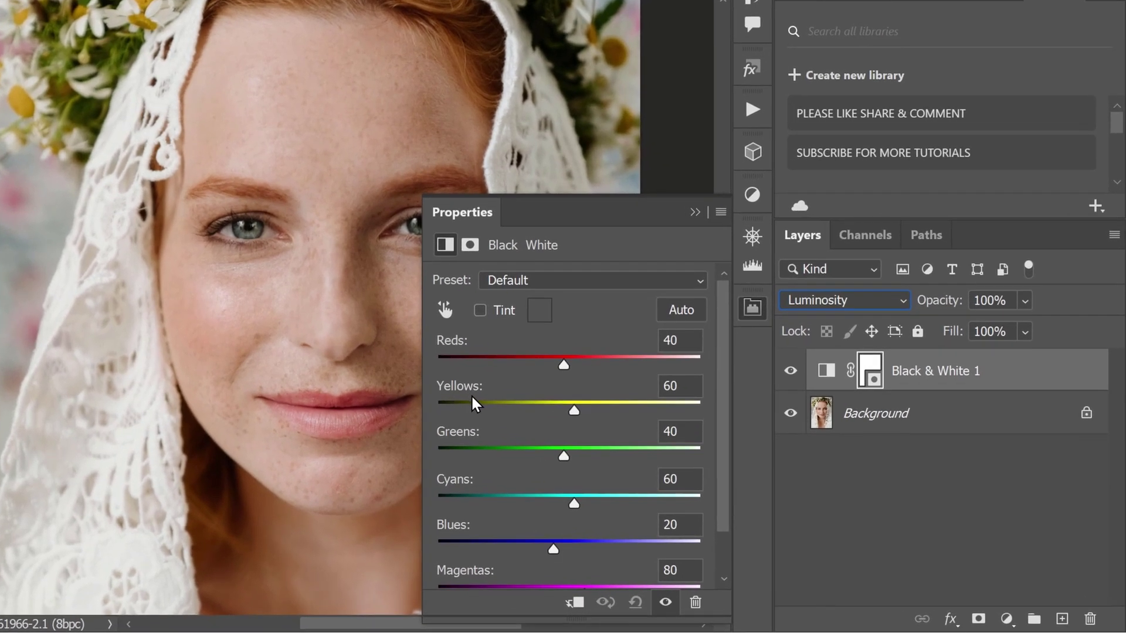
Step: Set the Black & White Yellows slider to -23 and Reds to 20 to darken the freckles
drag(573, 412, 529, 416)
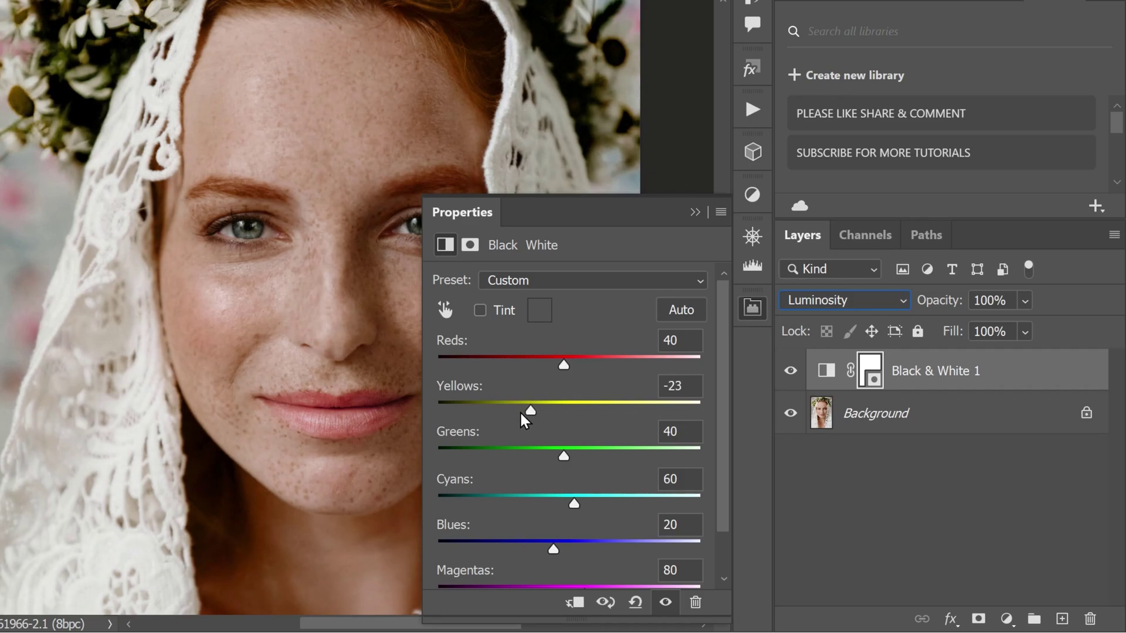
mouse_move(528, 413)
mouse_down()
mouse_move(667, 418)
mouse_move(520, 427)
mouse_move(530, 429)
mouse_up()
mouse_move(564, 368)
mouse_down()
mouse_move(541, 370)
mouse_move(553, 371)
mouse_up()
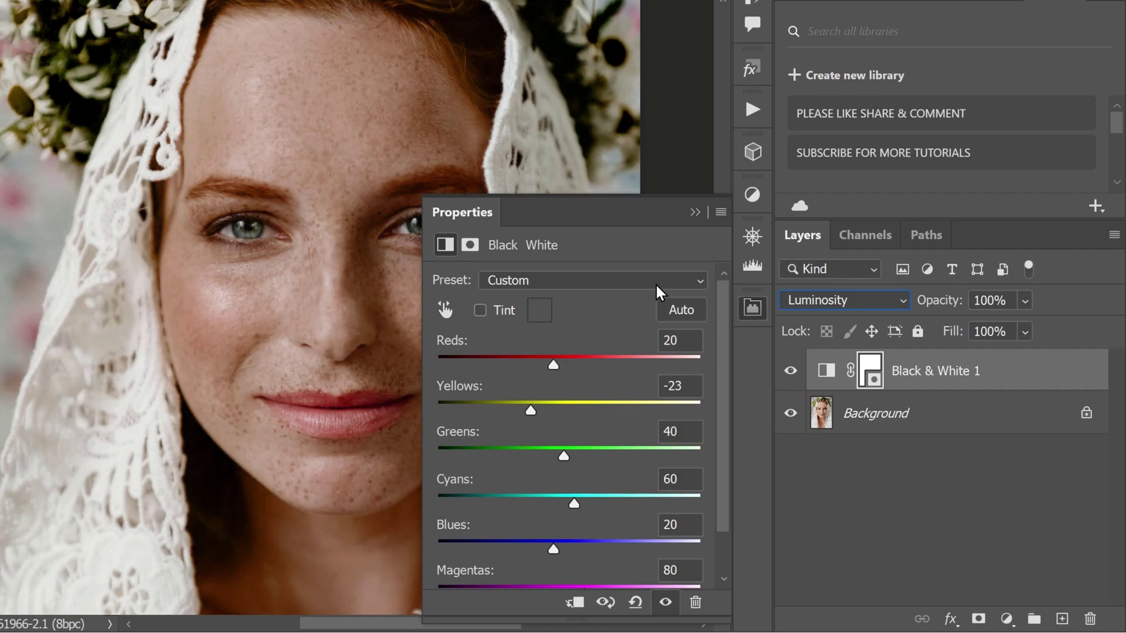
click(694, 212)
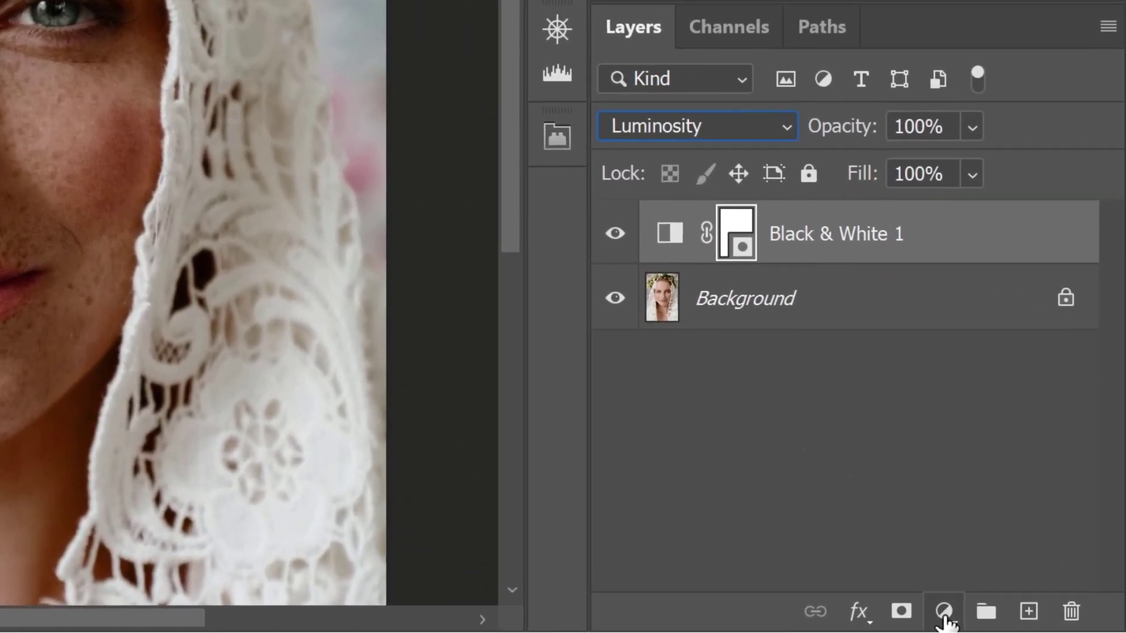
Step: Add a Curves 1 adjustment layer and raise its RGB midpoint to brighten the midtones
click(1026, 621)
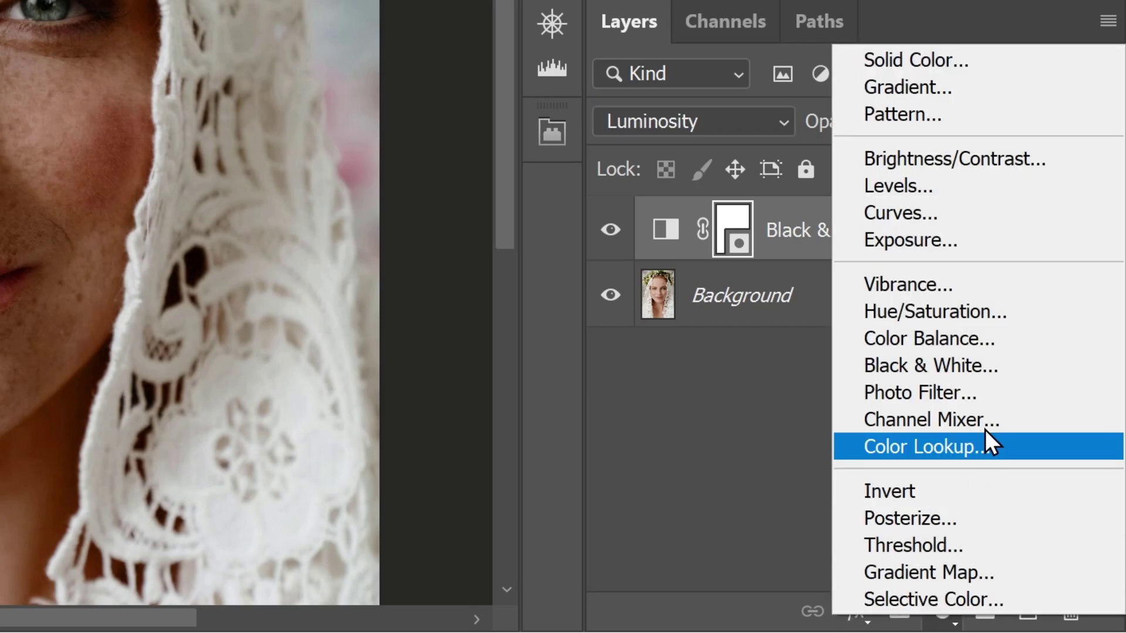
click(980, 213)
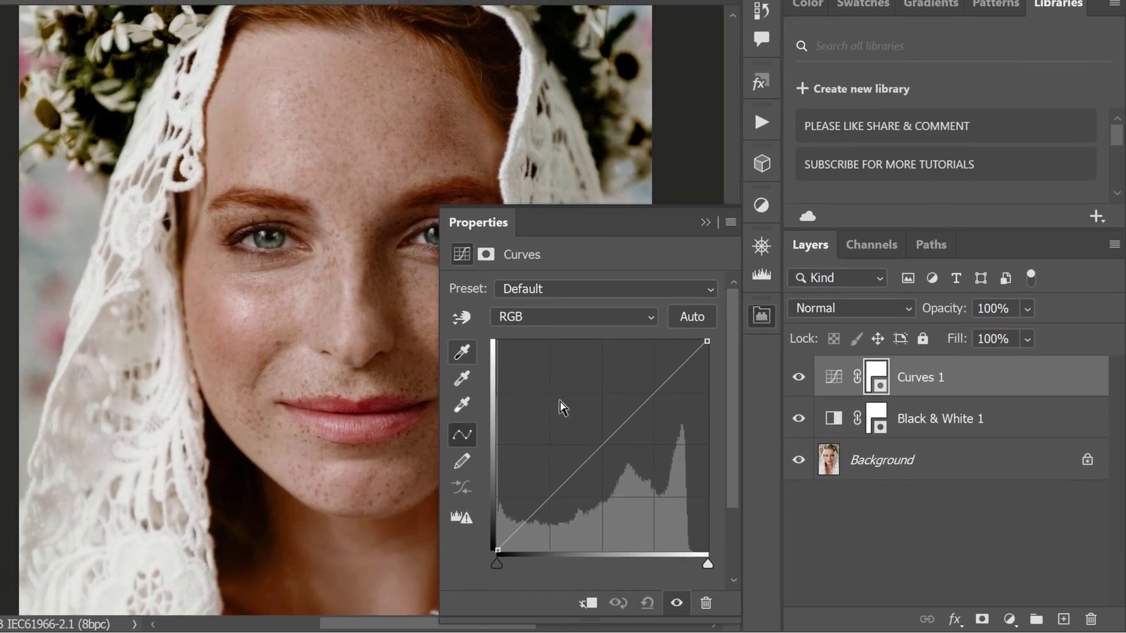
drag(619, 429, 611, 417)
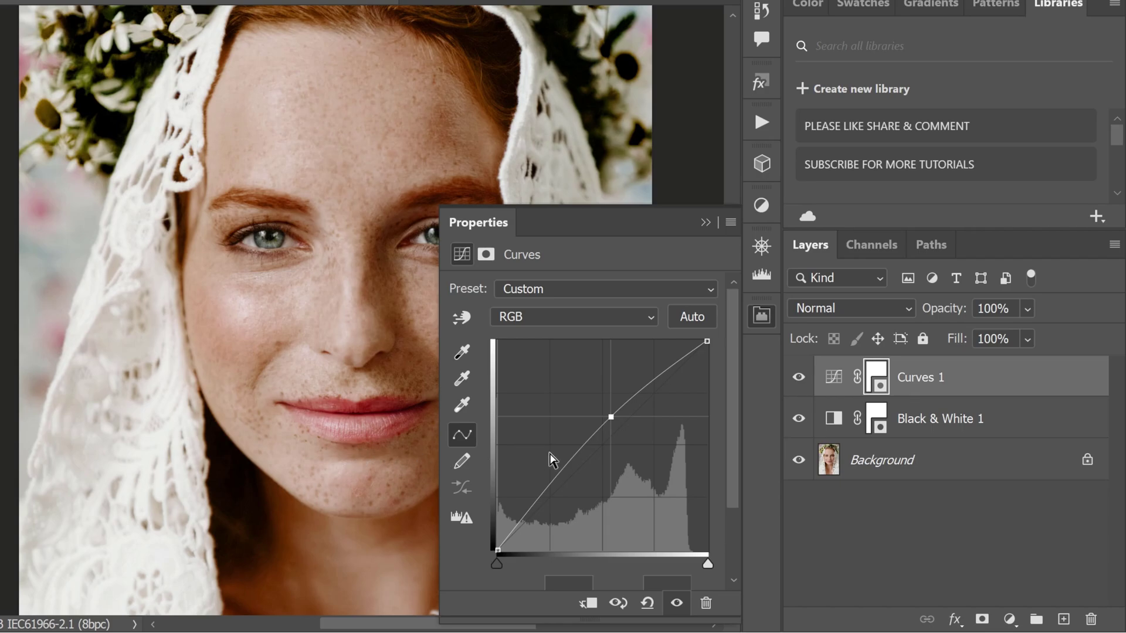
click(611, 415)
drag(611, 415, 614, 417)
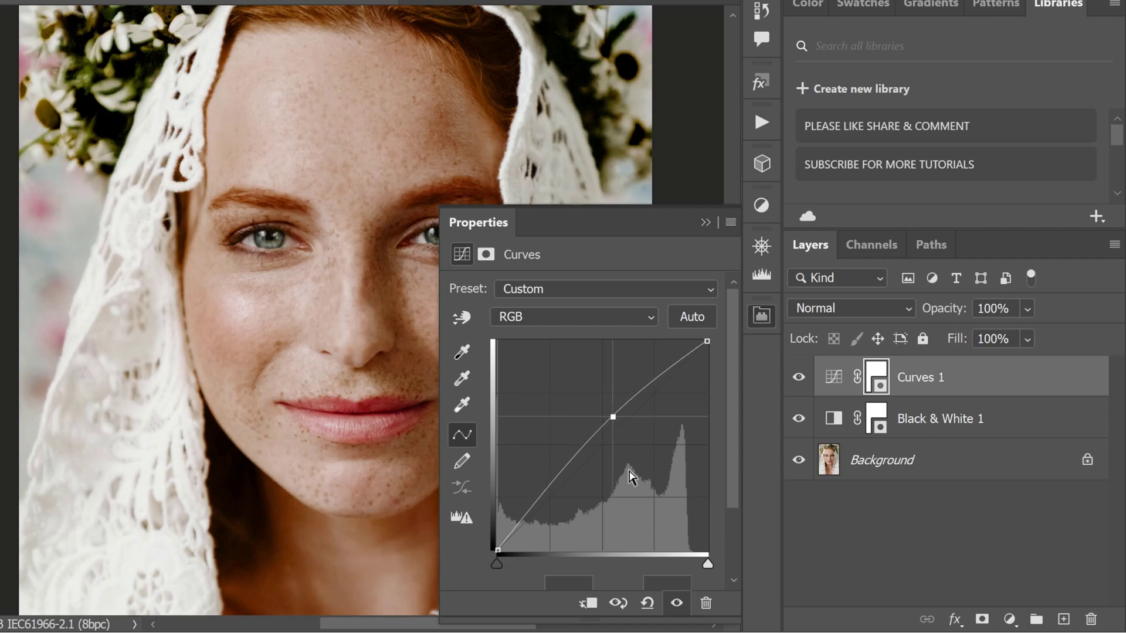
drag(614, 420, 621, 419)
Step: Select Curves 1 and Black & White 1 together and group them into Group 1
click(705, 223)
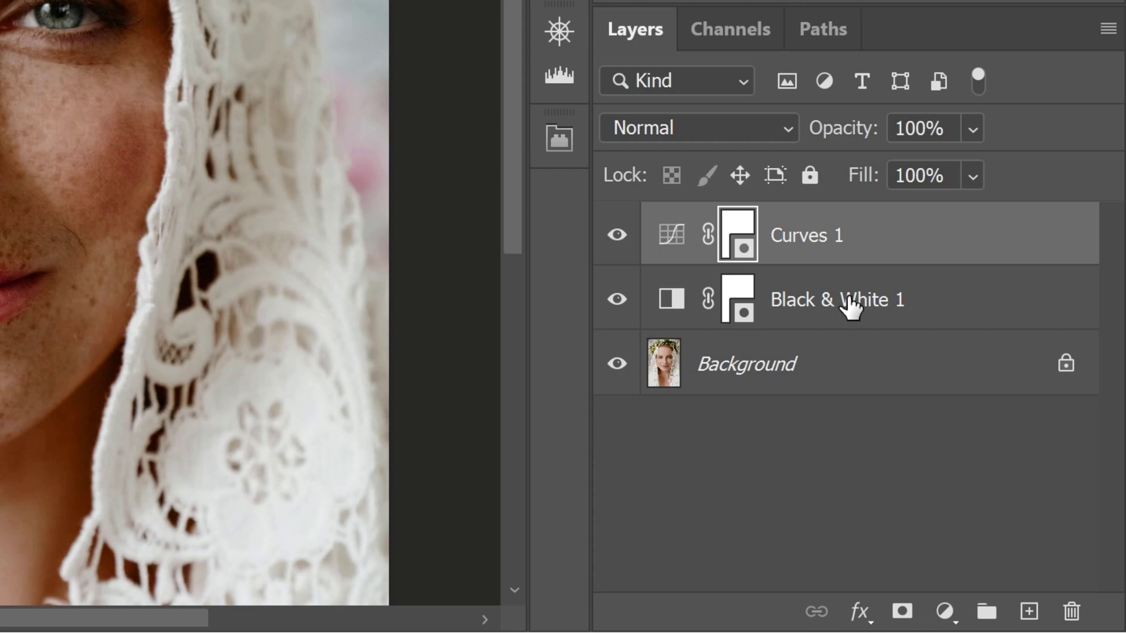
shift+click(849, 305)
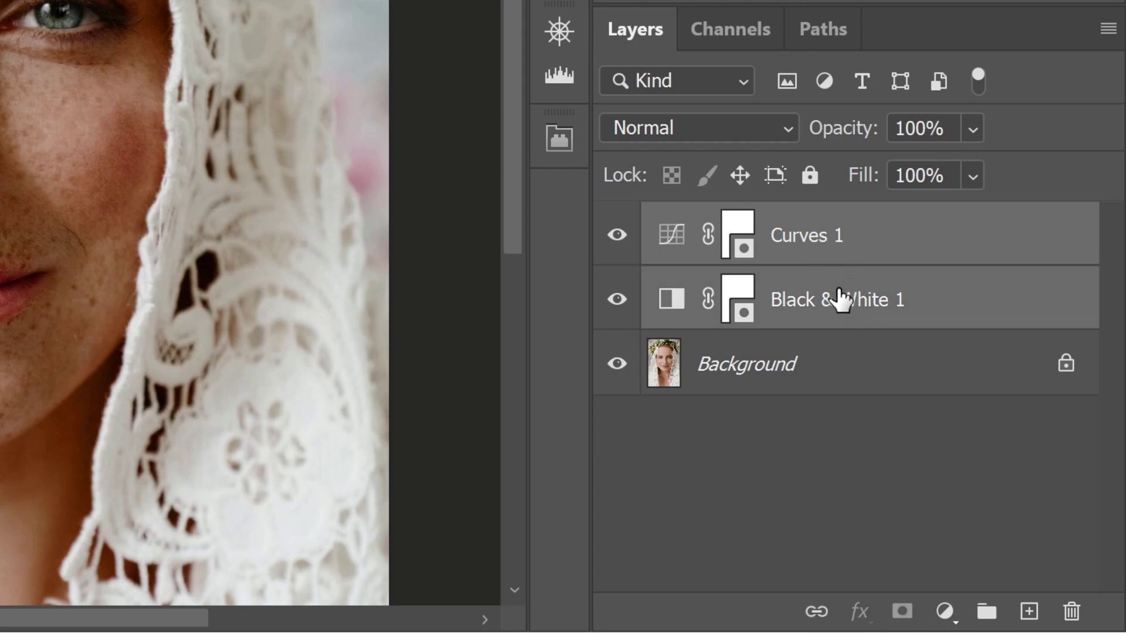
right_click(828, 246)
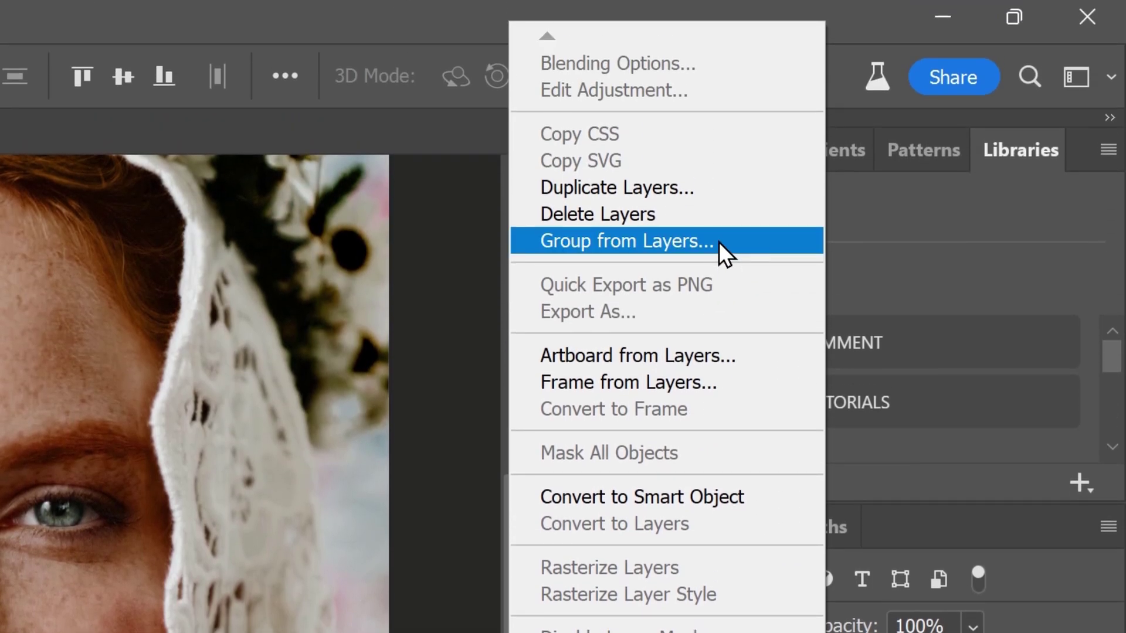
click(722, 251)
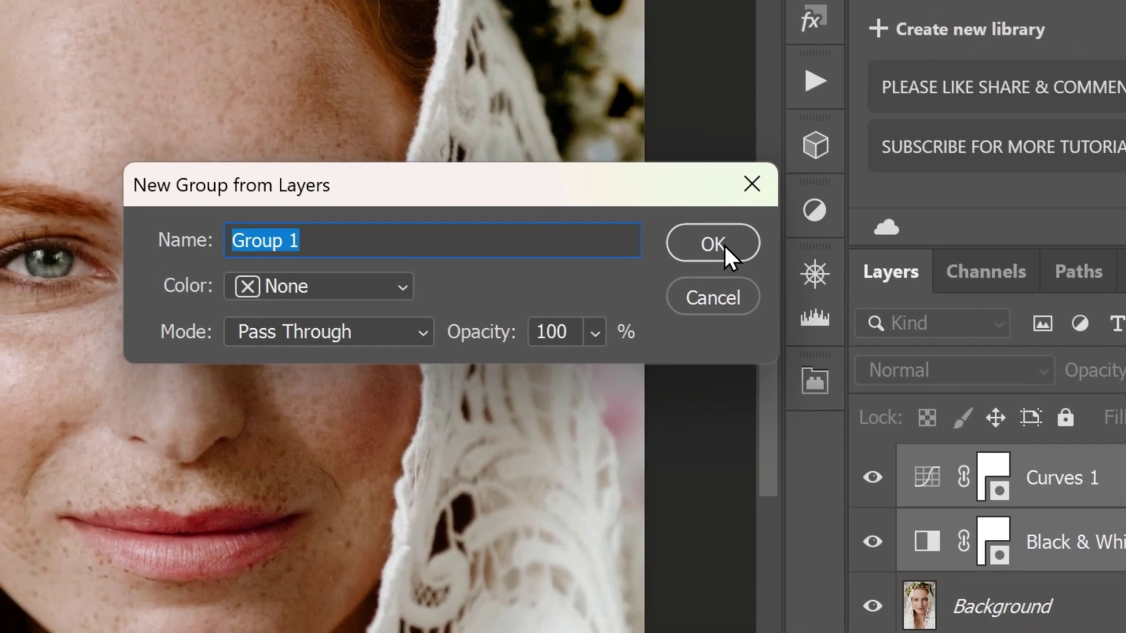
click(463, 508)
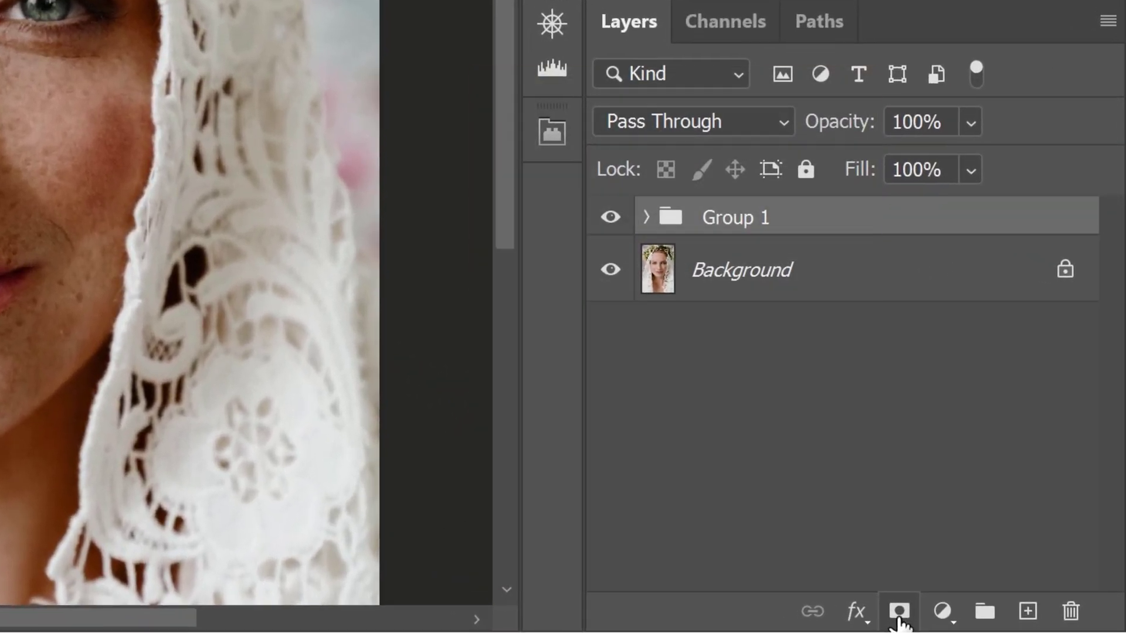
Step: Add a layer mask to Group 1 and invert it to black with Ctrl+I
click(898, 613)
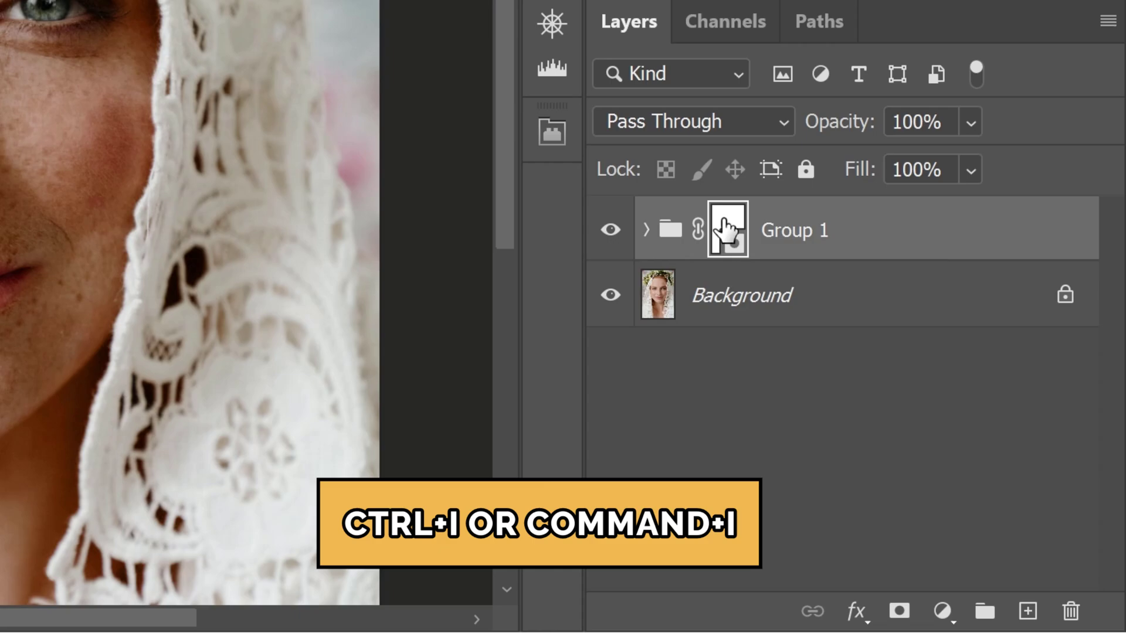
key(ctrl+i)
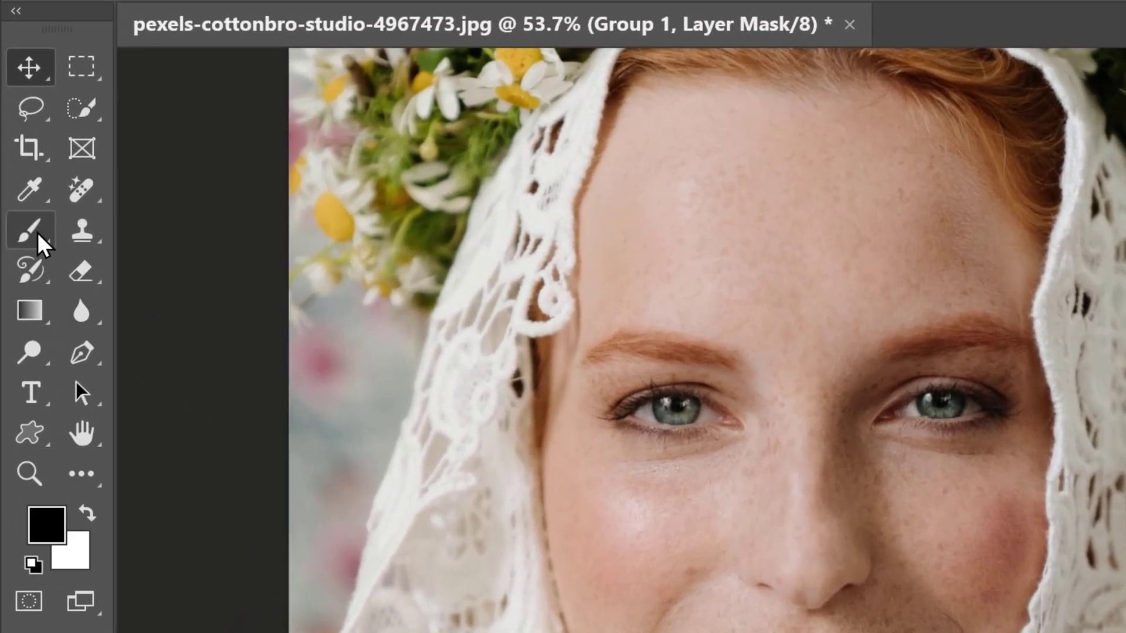
Step: Paint white on Group 1's mask over the left cheek, neck, chin, nose and forehead
click(21, 193)
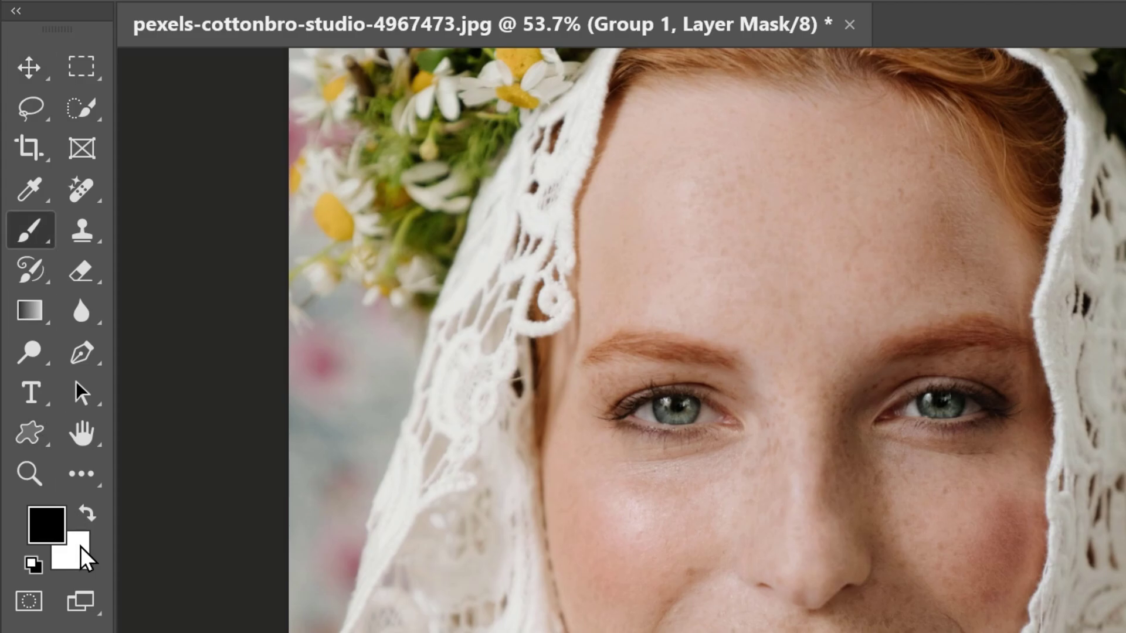
click(88, 515)
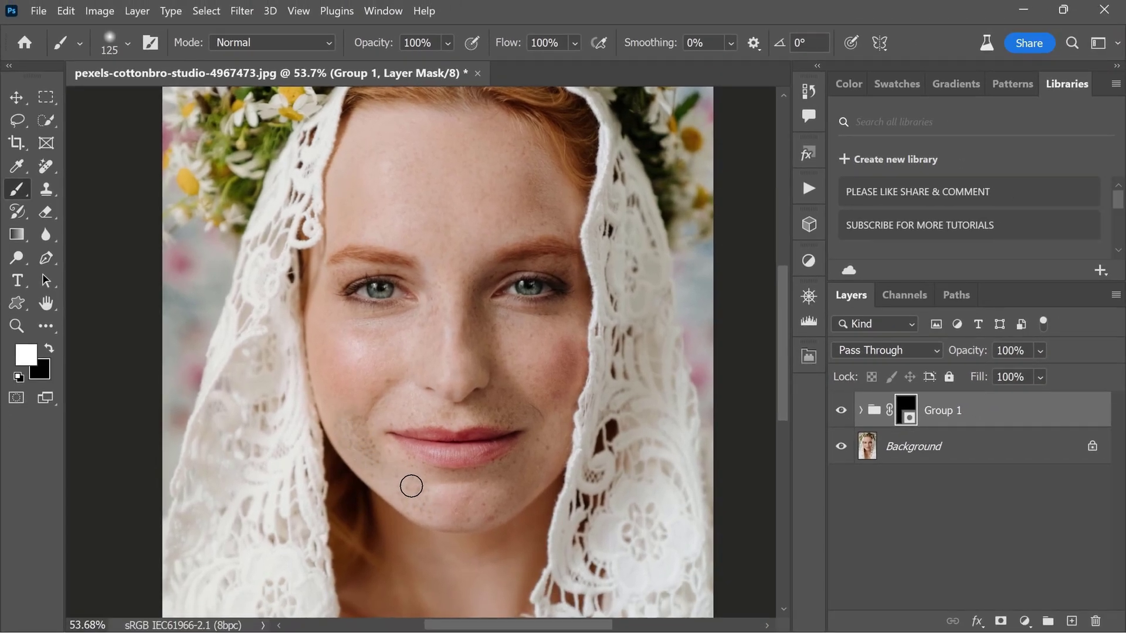
mouse_move(397, 482)
mouse_down()
mouse_move(340, 349)
mouse_move(356, 423)
mouse_move(417, 482)
mouse_move(526, 432)
mouse_move(520, 332)
mouse_move(557, 426)
mouse_move(495, 563)
mouse_move(445, 551)
mouse_up()
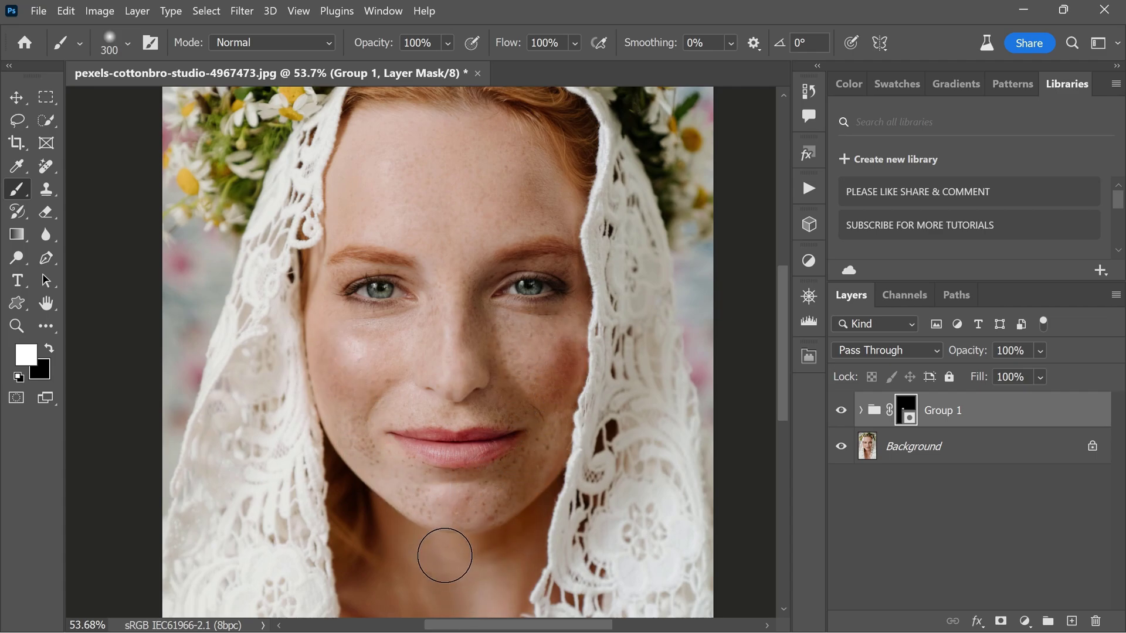
scroll(434, 517, down, 3)
mouse_move(396, 523)
mouse_down()
mouse_move(394, 632)
mouse_move(477, 569)
mouse_move(488, 608)
mouse_move(513, 627)
mouse_move(490, 533)
mouse_move(508, 430)
mouse_move(472, 418)
mouse_move(439, 523)
mouse_move(486, 456)
mouse_move(482, 545)
mouse_move(514, 521)
mouse_move(509, 603)
mouse_move(377, 546)
mouse_move(436, 599)
mouse_up()
scroll(469, 593, down, 1)
scroll(377, 314, up, 3)
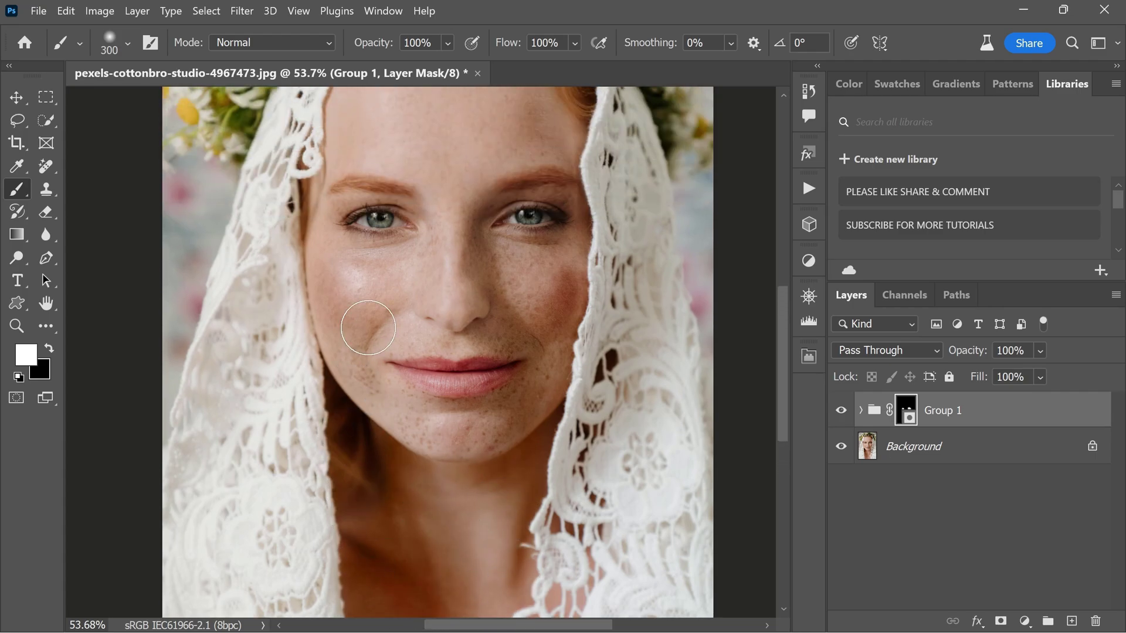
mouse_move(417, 316)
mouse_down()
mouse_move(460, 336)
mouse_move(440, 235)
mouse_move(350, 166)
mouse_move(379, 100)
mouse_move(428, 138)
mouse_move(409, 139)
mouse_move(486, 176)
mouse_move(487, 121)
mouse_move(471, 203)
mouse_move(520, 156)
mouse_move(553, 188)
mouse_move(497, 120)
mouse_move(559, 203)
mouse_move(570, 287)
mouse_move(568, 232)
mouse_move(362, 275)
mouse_move(319, 243)
mouse_move(333, 277)
mouse_up()
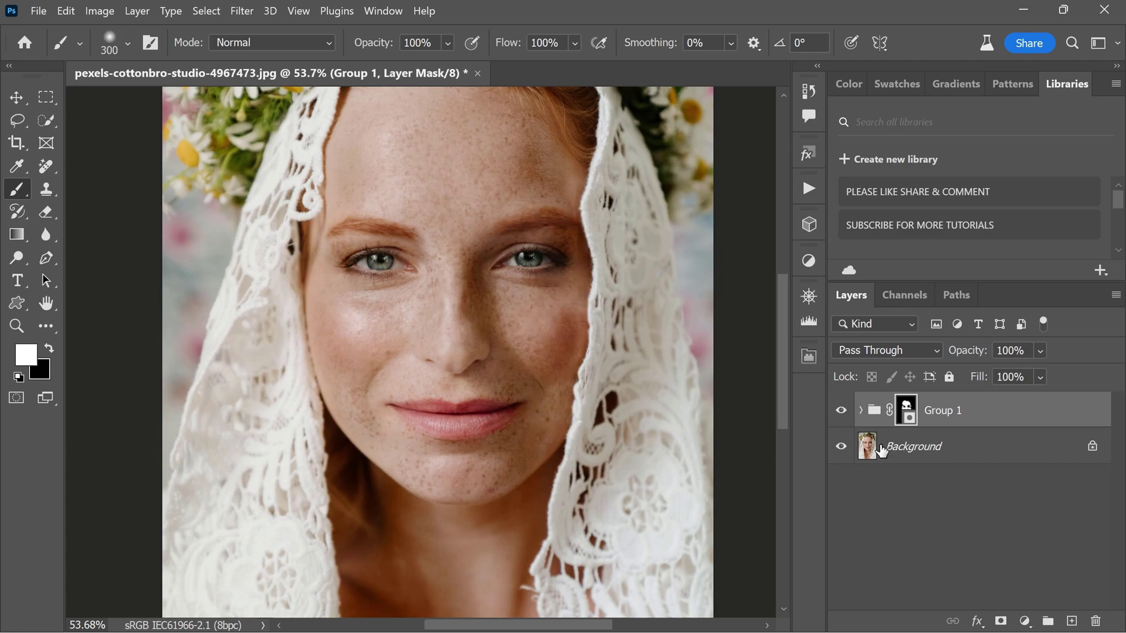
Step: Scrub Group 1's opacity down until it reads 75%
drag(971, 351, 941, 337)
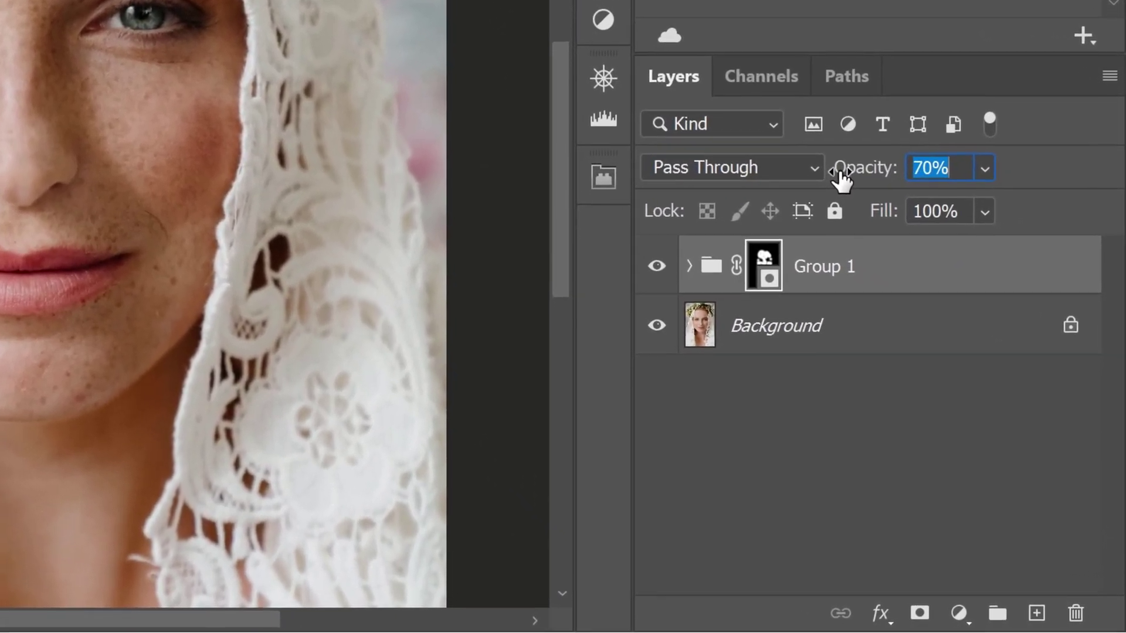
drag(841, 179, 846, 179)
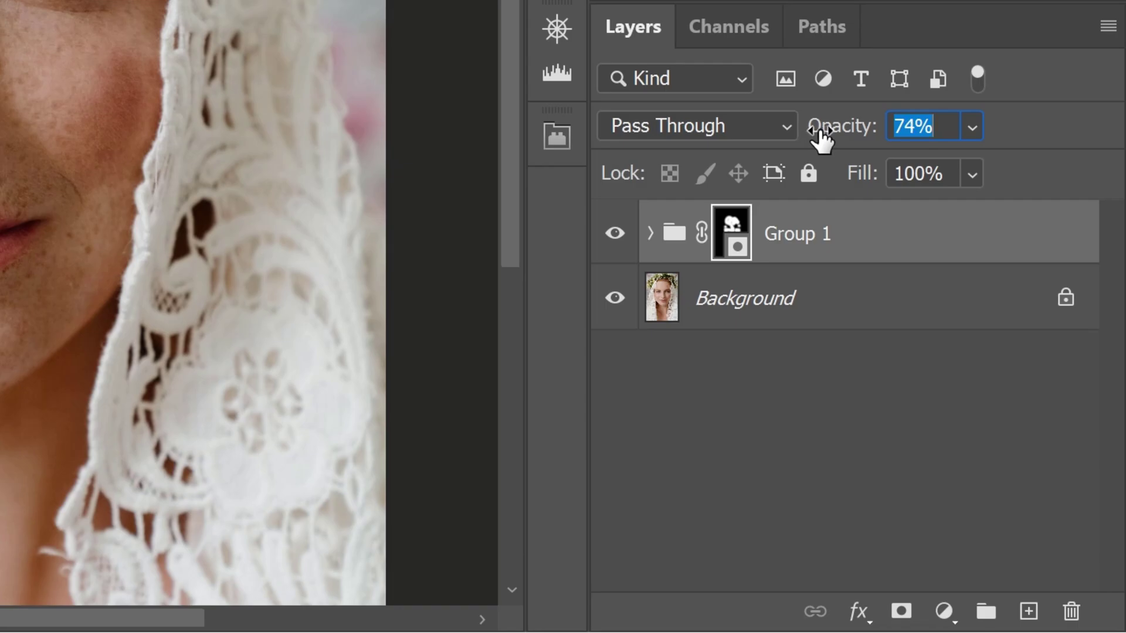
drag(820, 134, 819, 139)
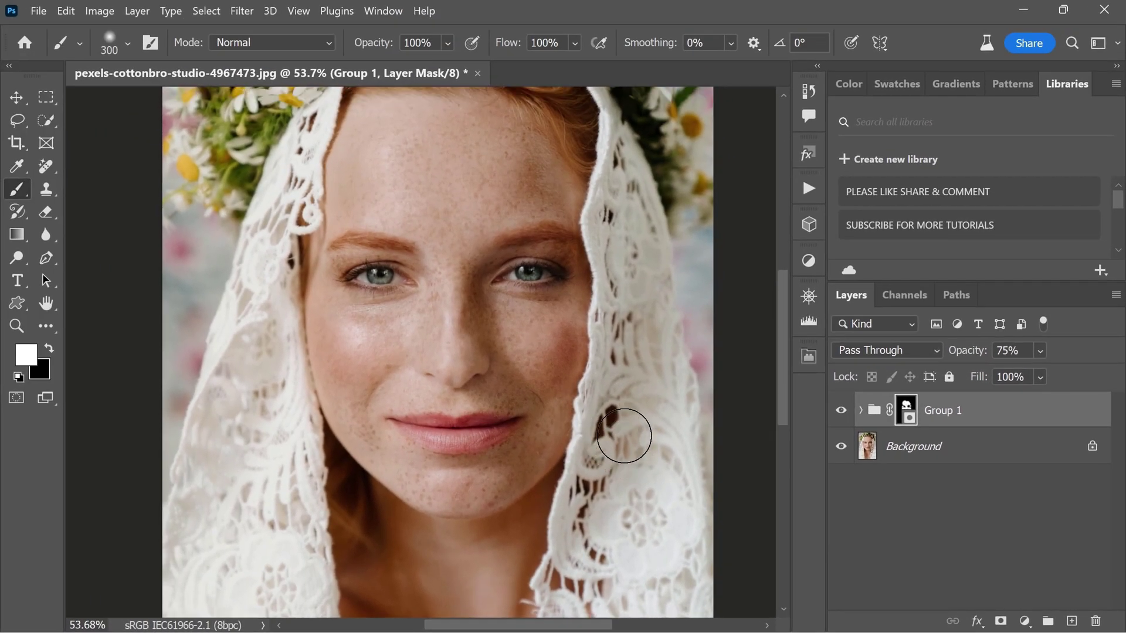
scroll(624, 435, up, 1)
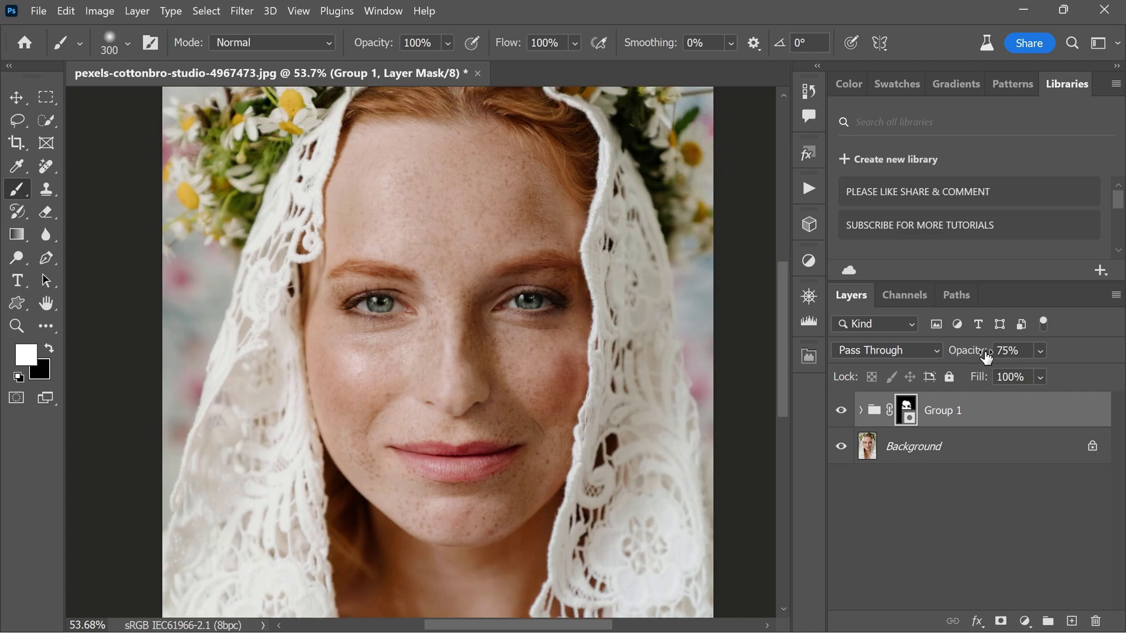
click(840, 412)
click(841, 412)
click(841, 412)
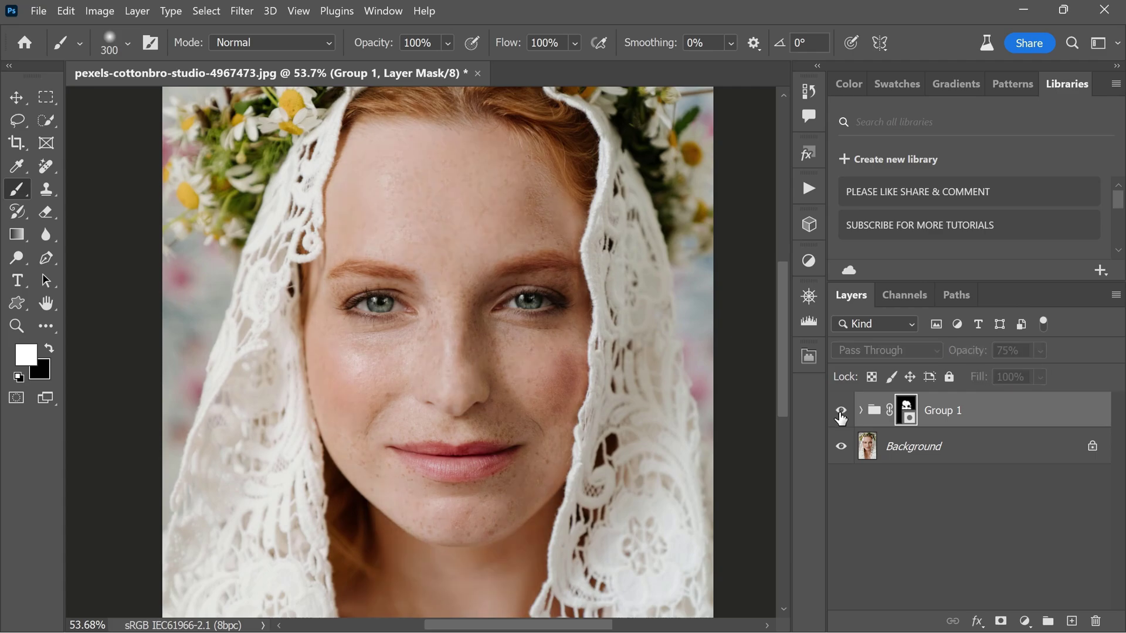
click(840, 413)
click(841, 412)
click(840, 413)
click(840, 412)
click(840, 413)
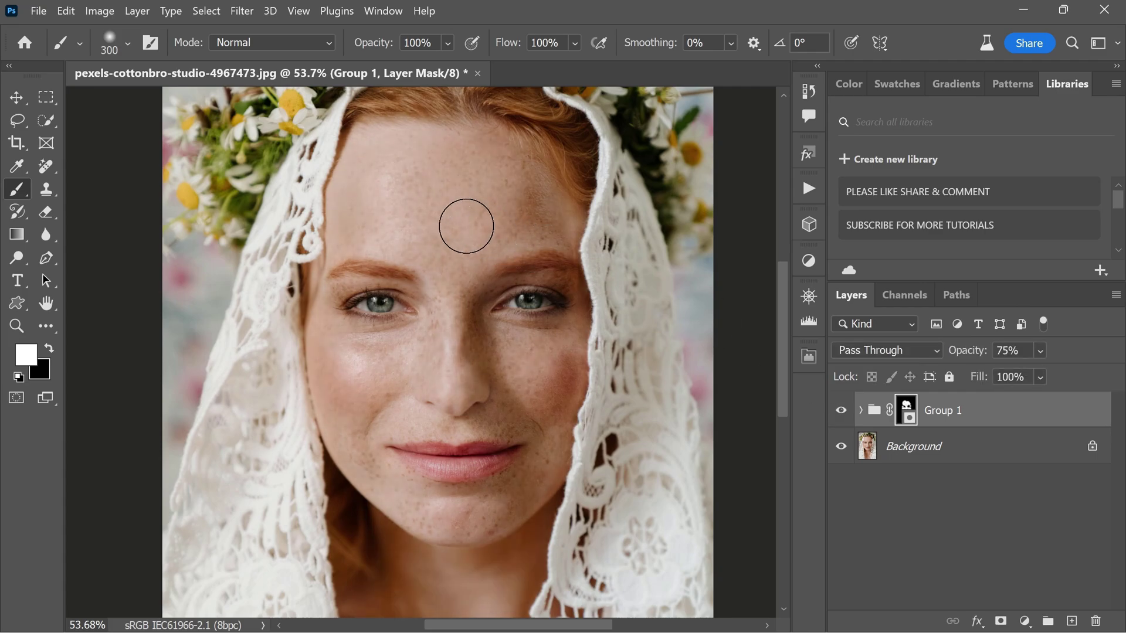